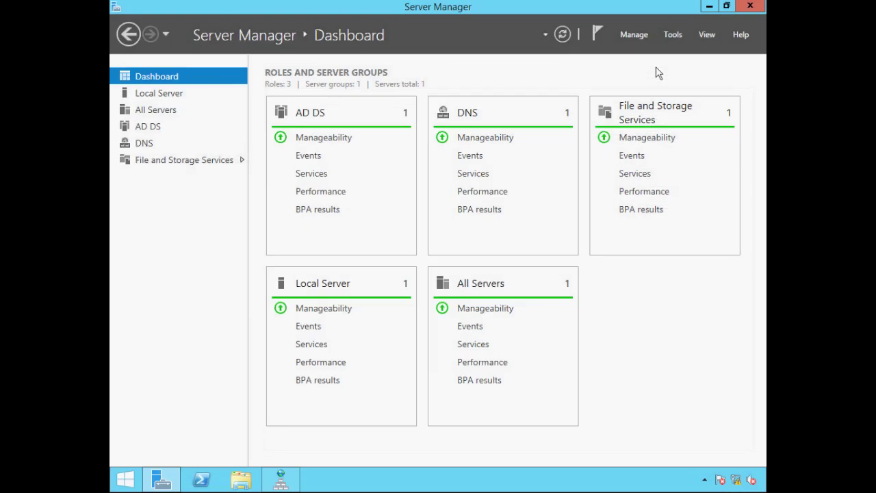
Open DNS Manager maximized and display the refreshed records of SERVER1's ittaster.local forward lookup zone.
click(674, 36)
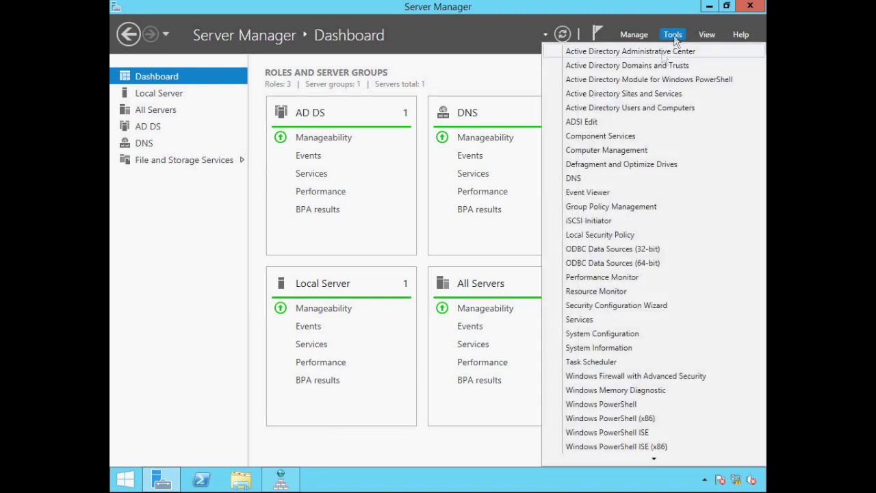
click(599, 177)
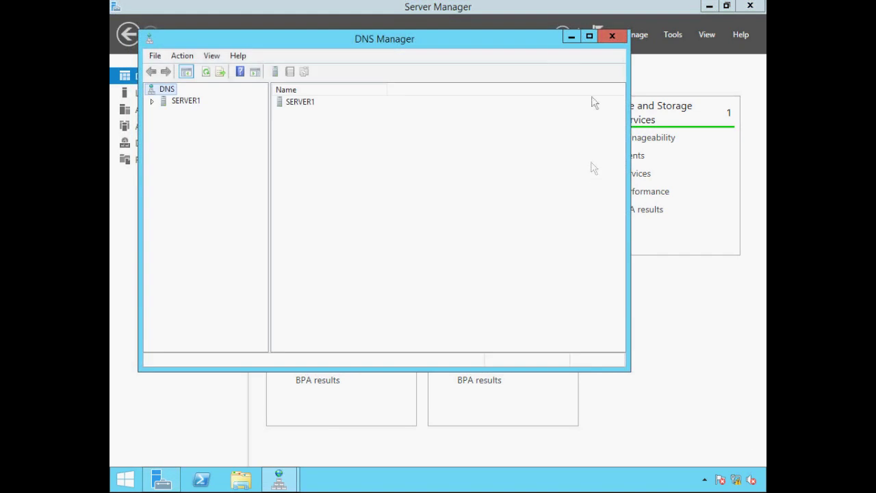
click(589, 36)
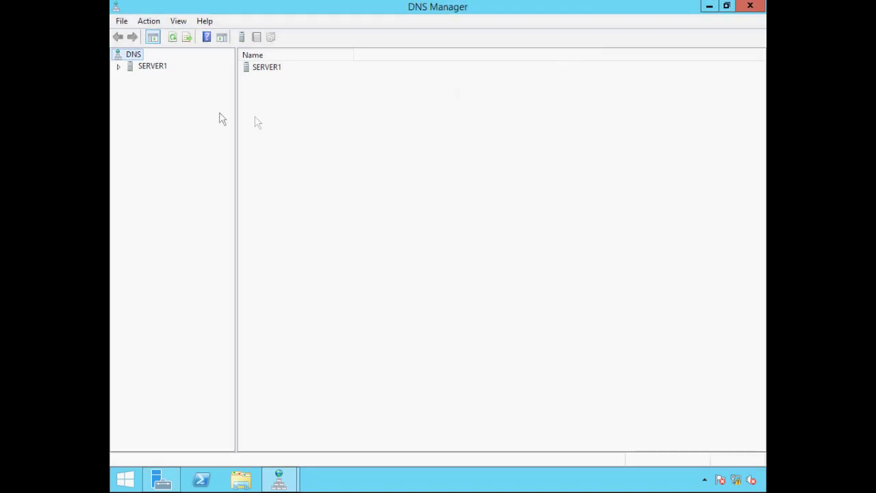
click(119, 71)
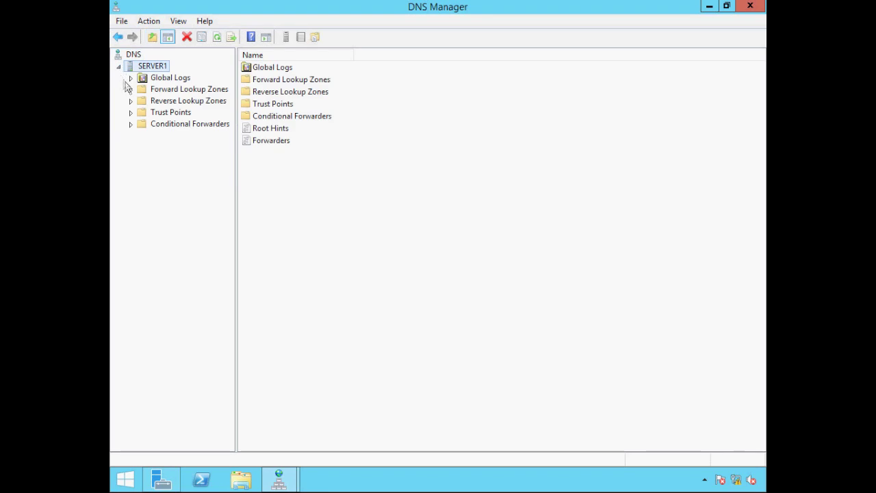
click(131, 89)
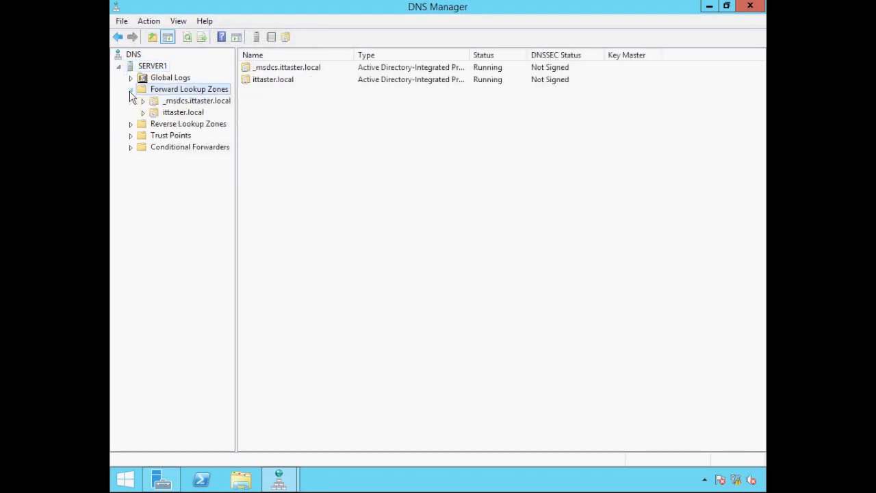
click(172, 116)
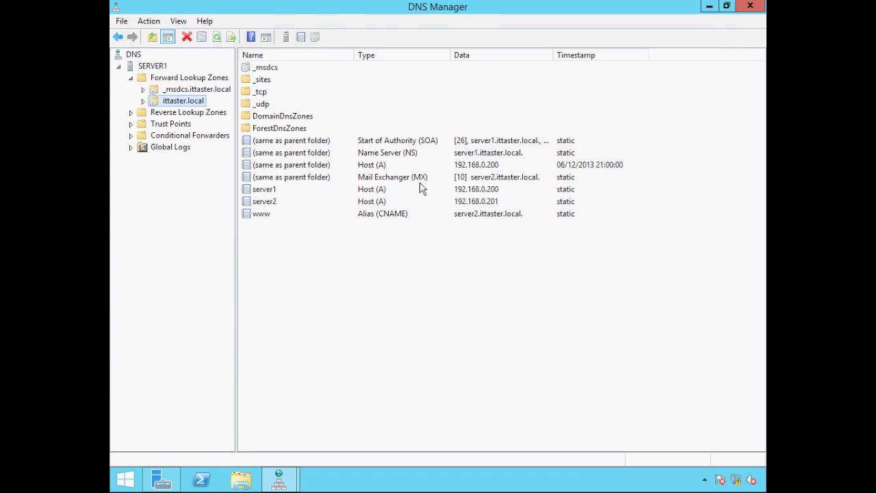
key(F5)
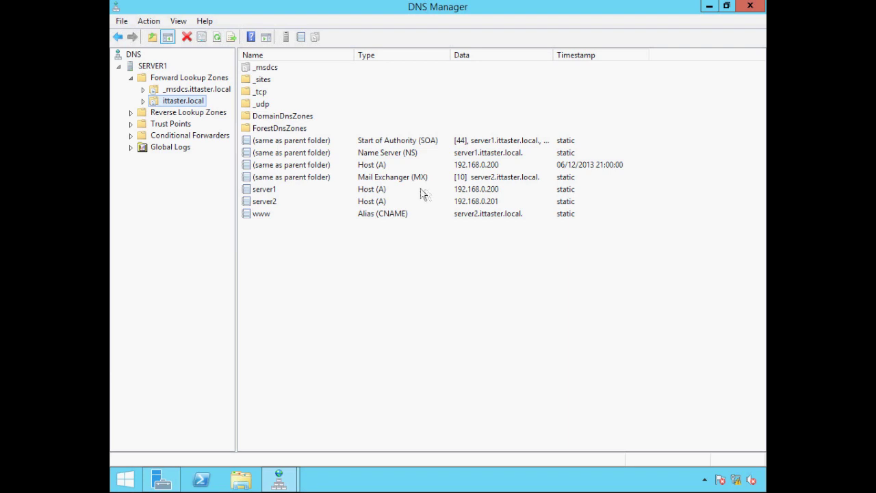
Add a host record named server3 with IP address 192.168.0.202 to the ittaster.local zone, including an associated pointer (PTR) record.
right_click(181, 104)
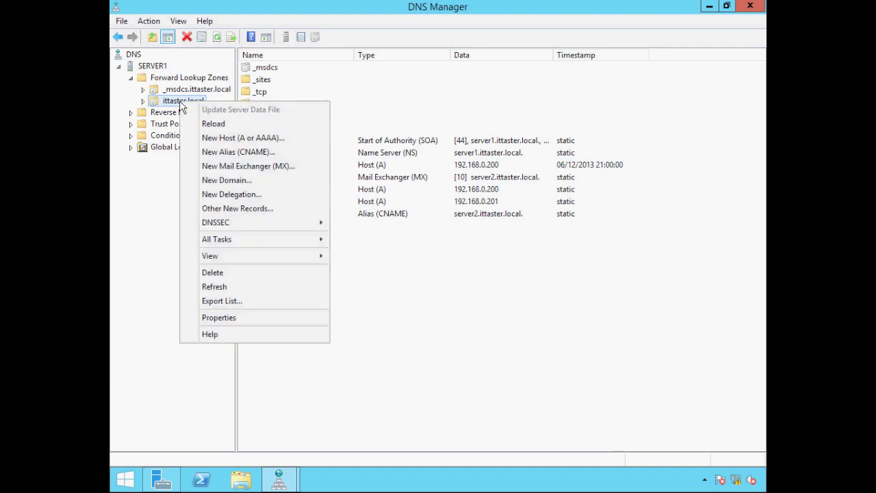
click(207, 140)
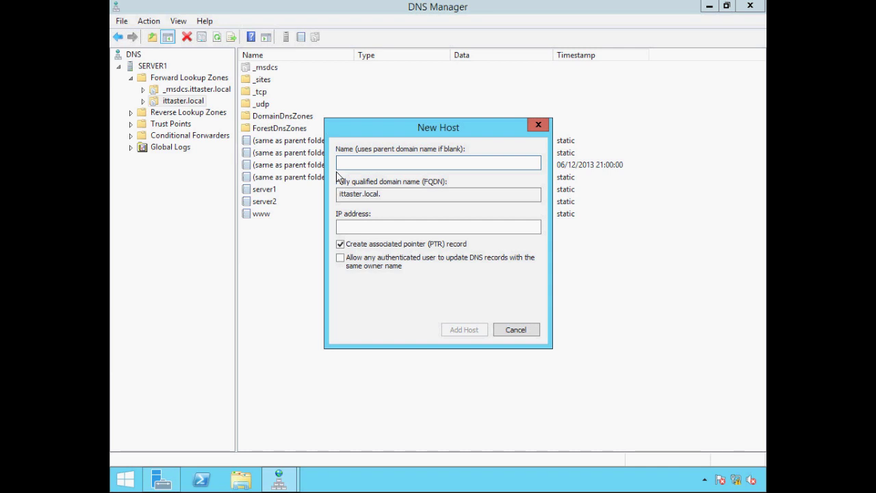
text(server3)
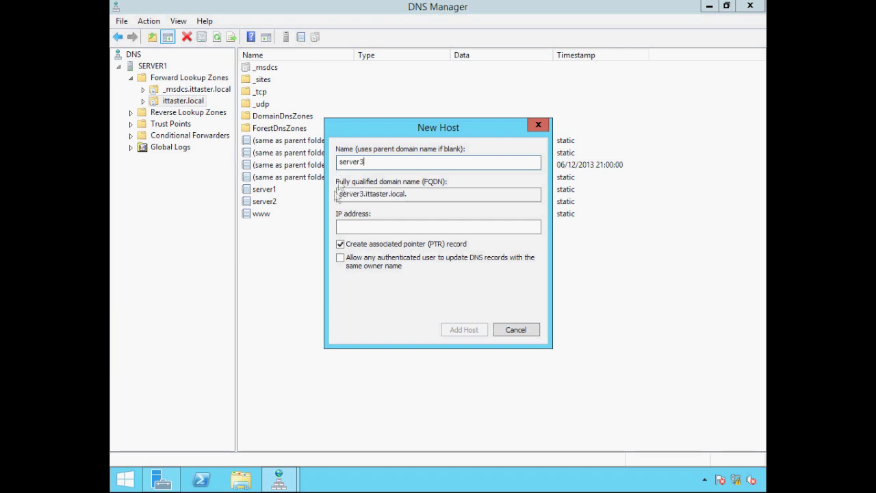
click(338, 228)
text(1)
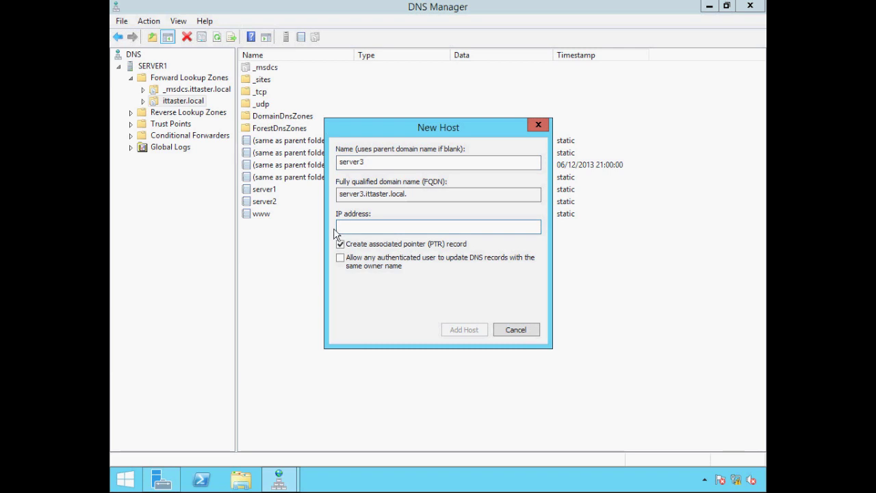
text(92.168.0.202)
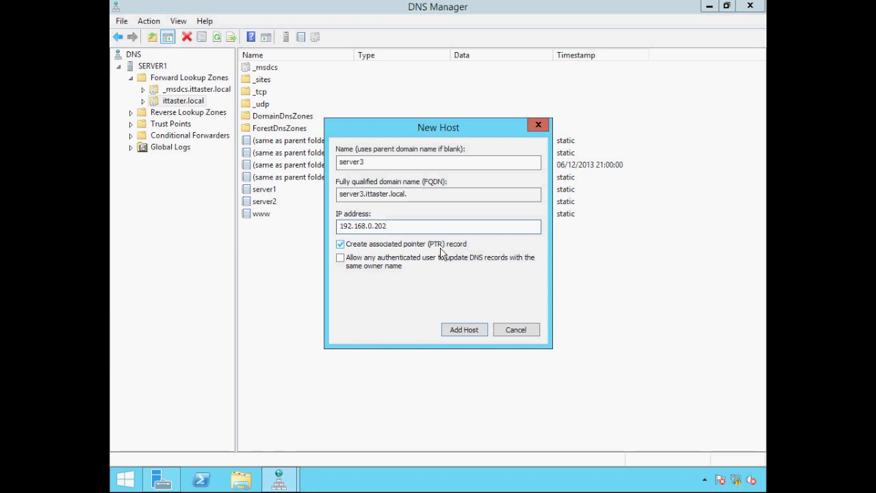
click(464, 330)
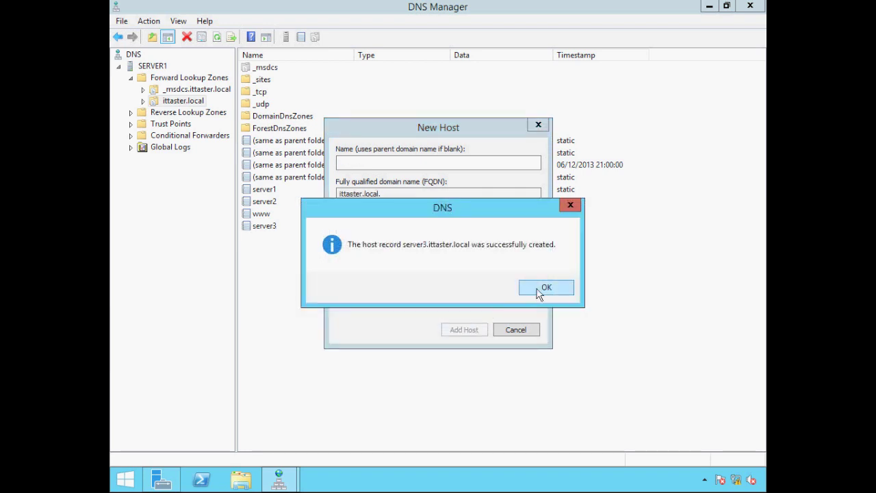
click(539, 290)
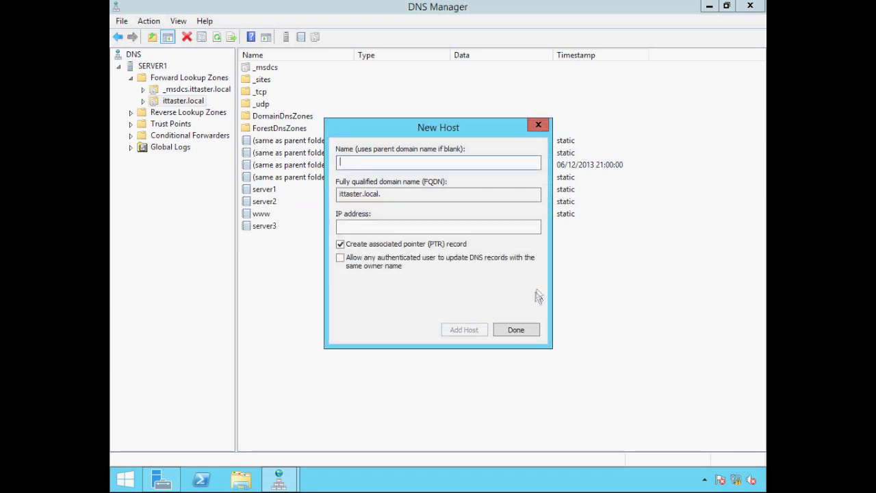
click(523, 331)
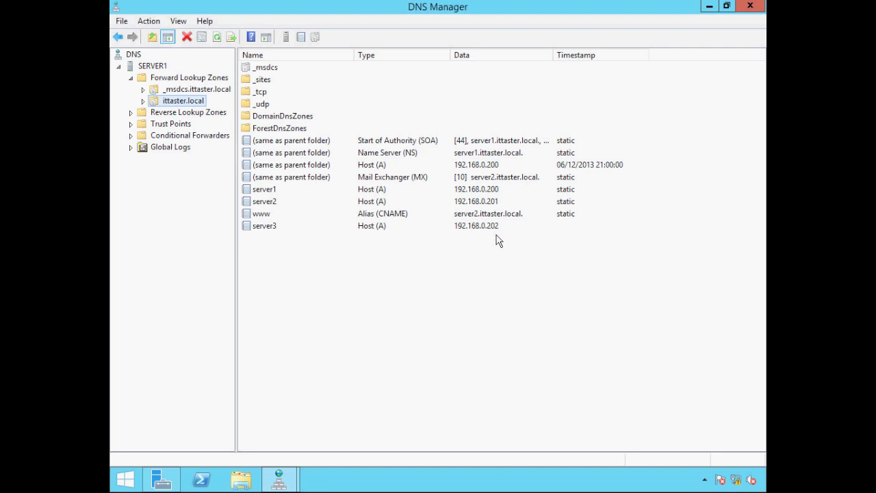
Check the pointer records in the 0.168.192.in-addr.arpa reverse lookup zone and return to the ittaster.local zone.
click(131, 112)
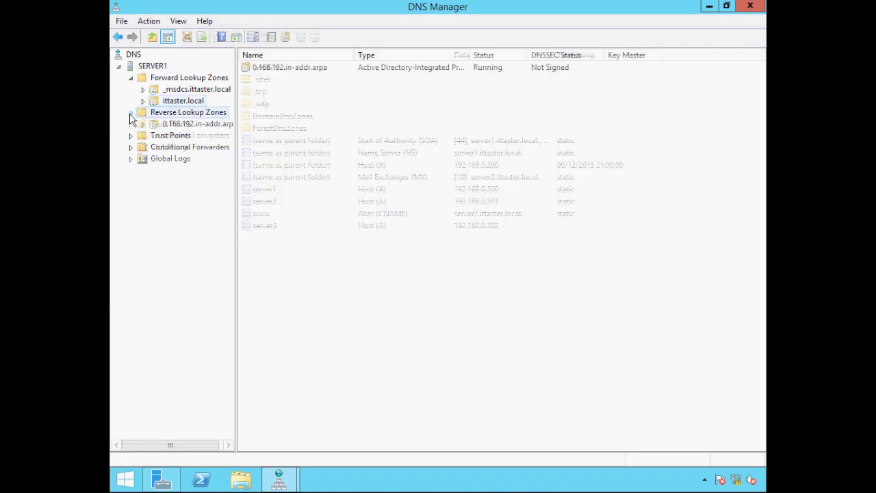
click(175, 126)
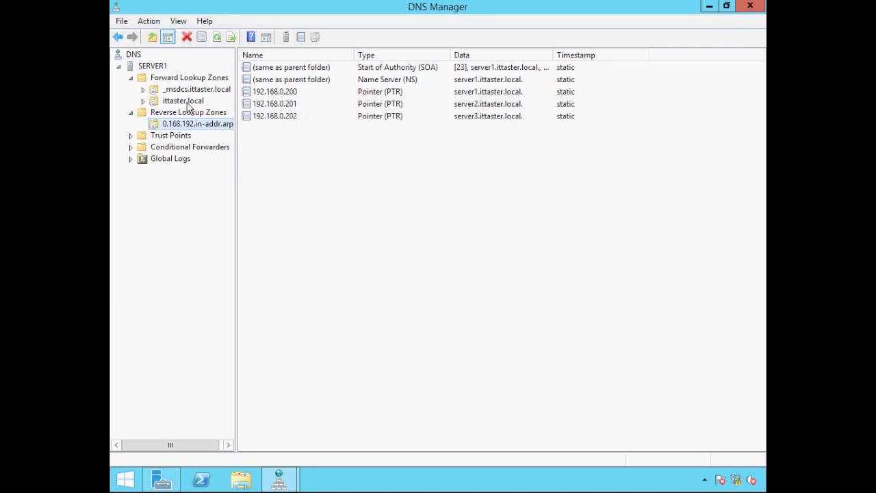
click(186, 104)
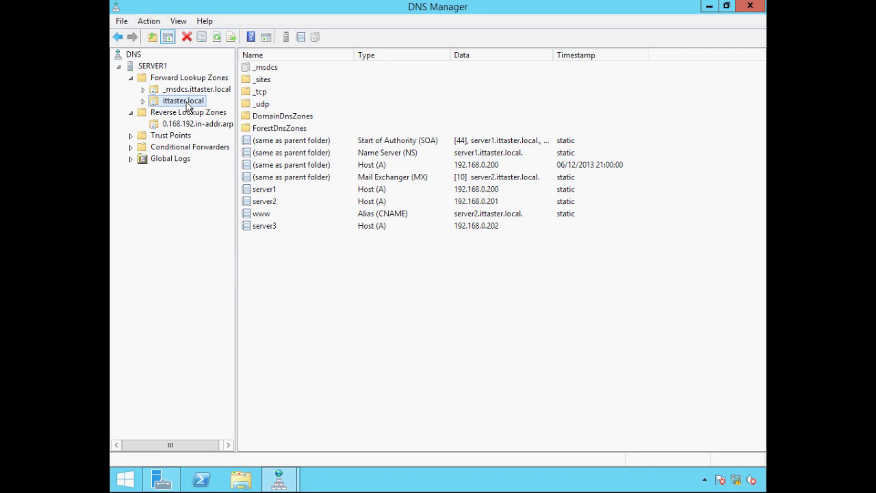
Create an alias (CNAME) record named ftp in the ittaster.local zone with server3.ittaster.local as its target host.
right_click(187, 108)
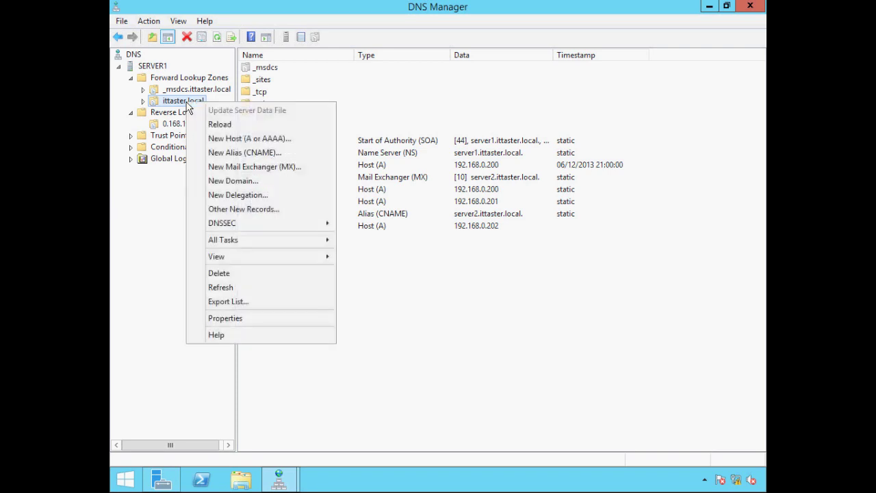
click(207, 158)
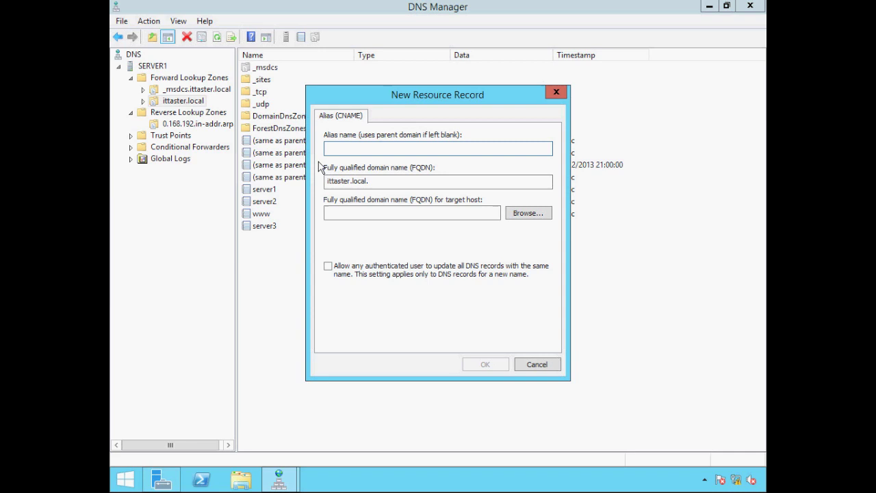
text(ftp)
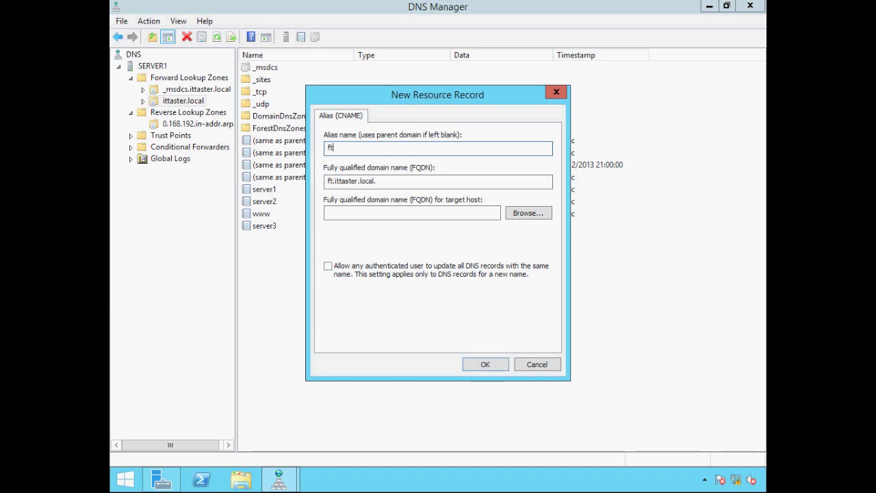
click(334, 213)
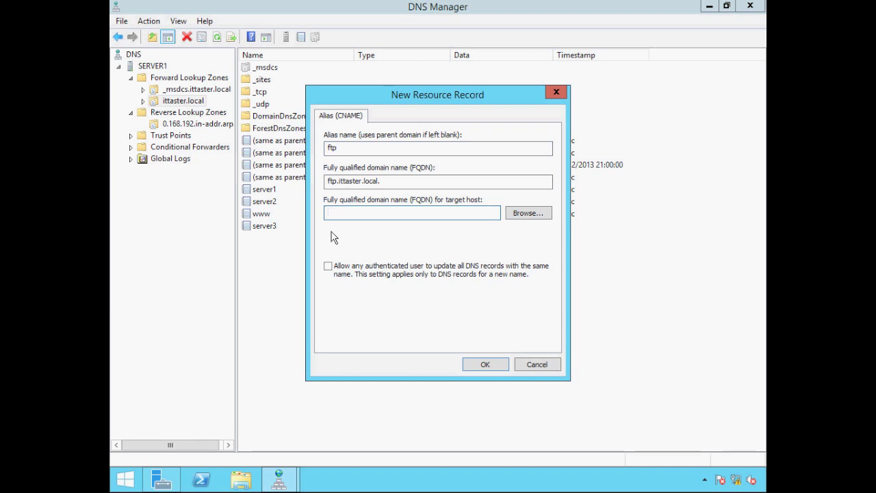
text(server3.ittaster.local)
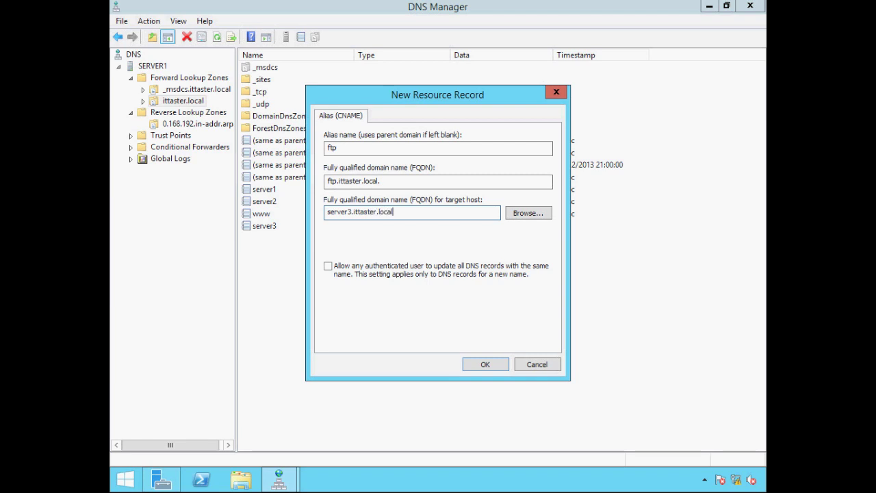
click(483, 365)
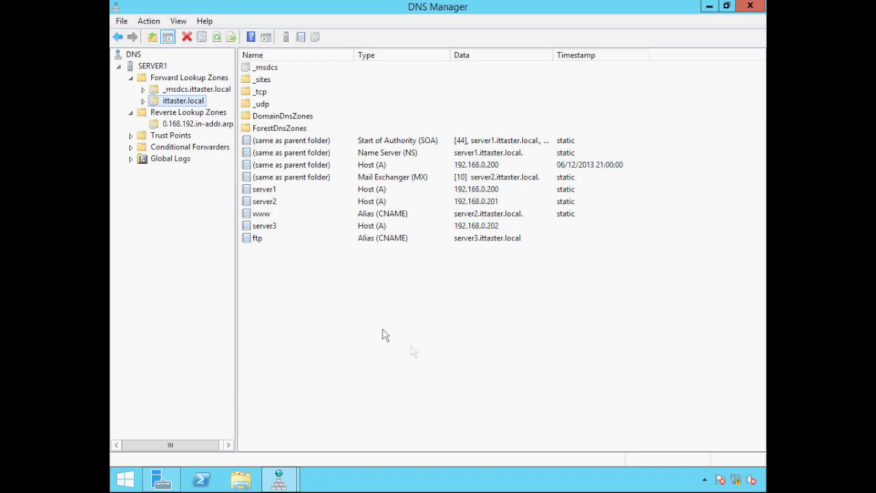
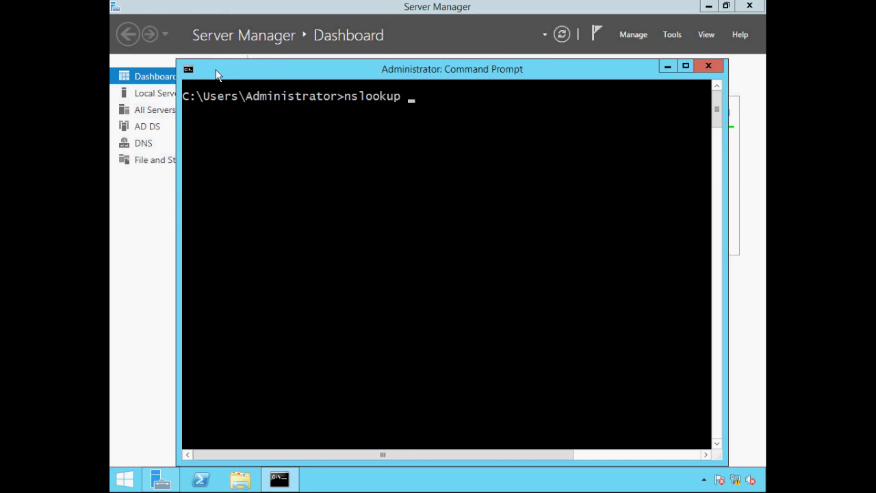
Complete the nslookup command to query server3.ittaster.local against DNS server 192.168.0.200 and run it.
text(server3.itt)
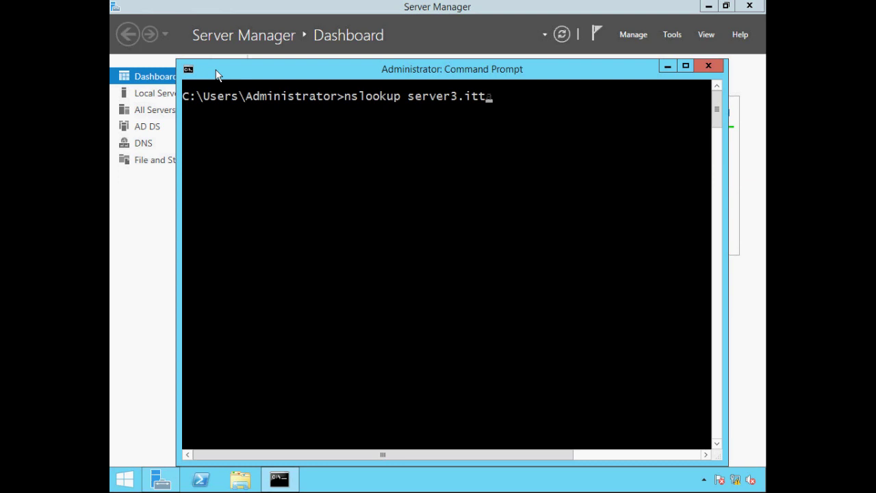
text(aster.local)
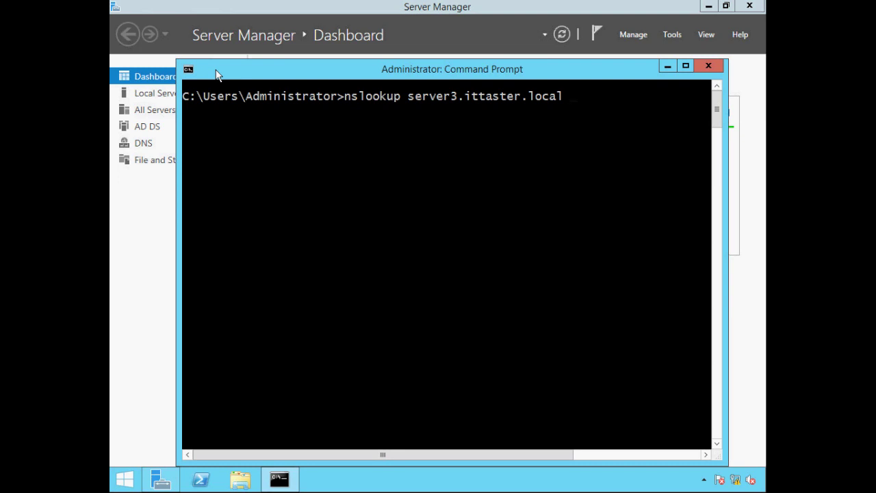
text(192.168.0.200)
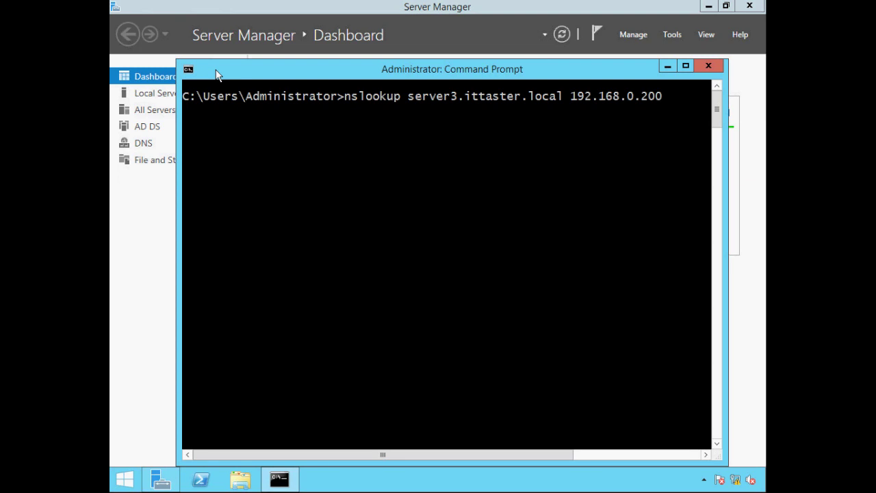
key(Return)
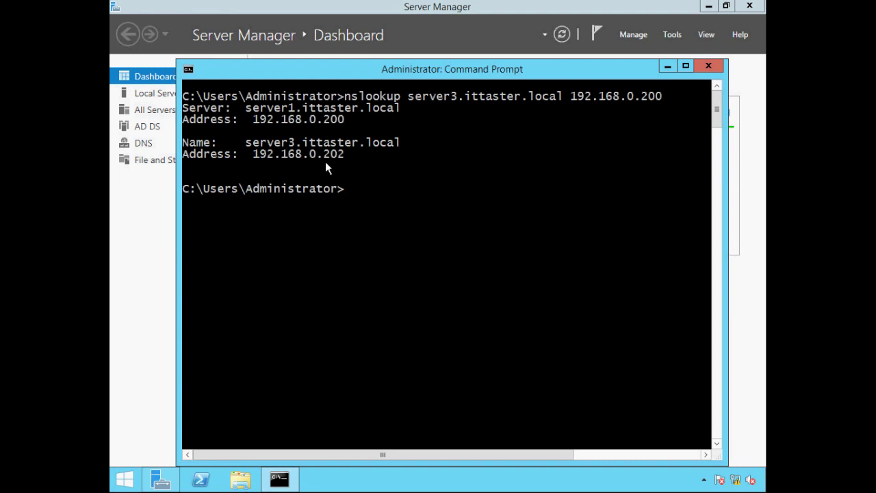
Run nslookup for server3.ittaster.local using the default DNS server.
text(nslookup server3.i)
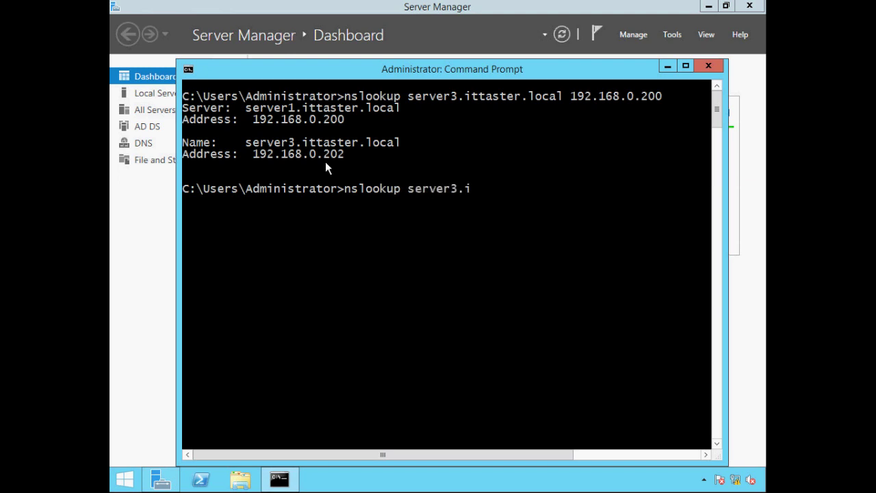
text(ttaster.local)
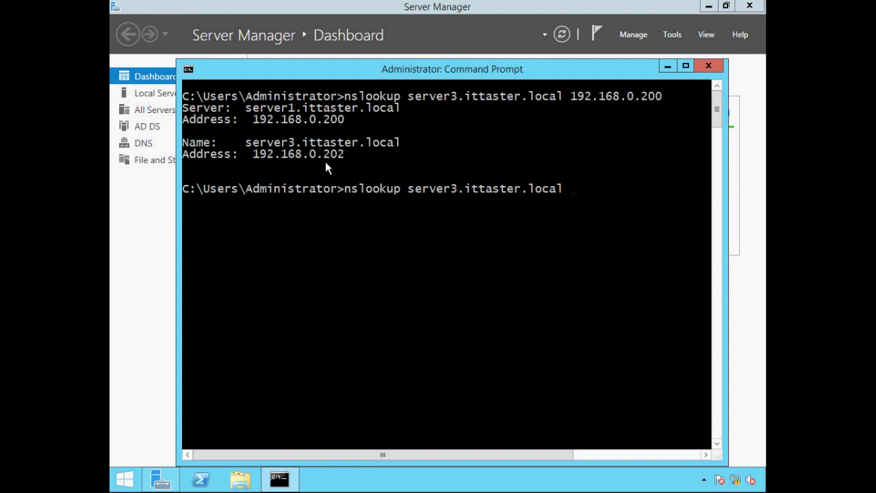
key(Return)
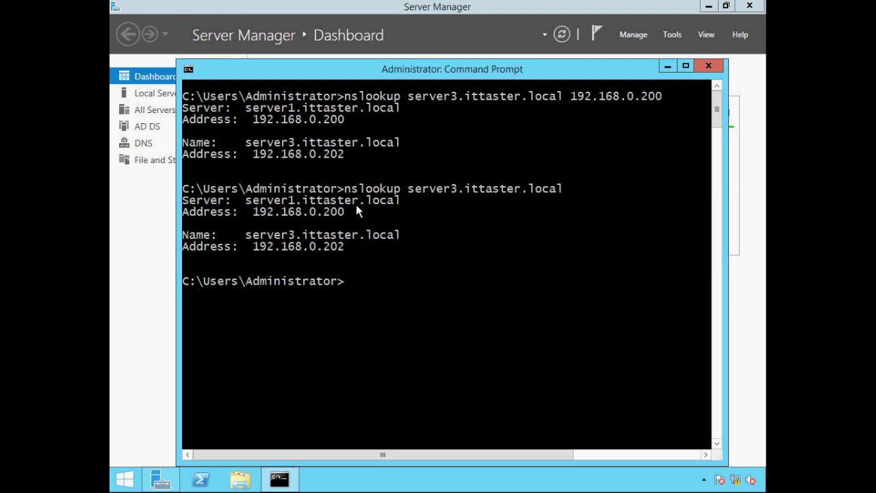
Run a reverse nslookup for the IP address 192.168.0.202.
text(nslookup 1)
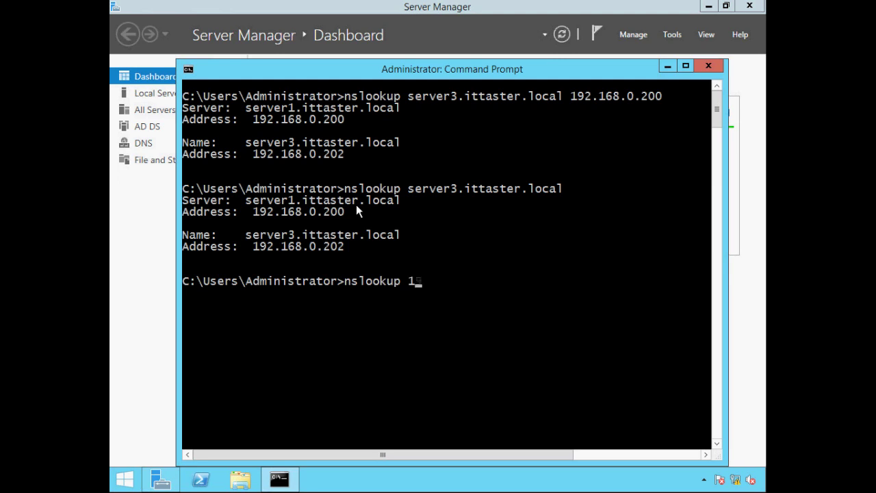
text(92.168.0.202)
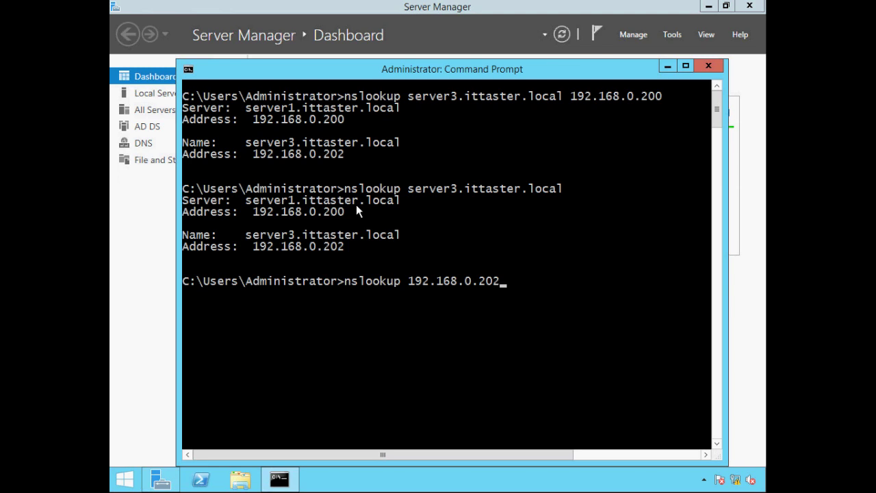
key(Return)
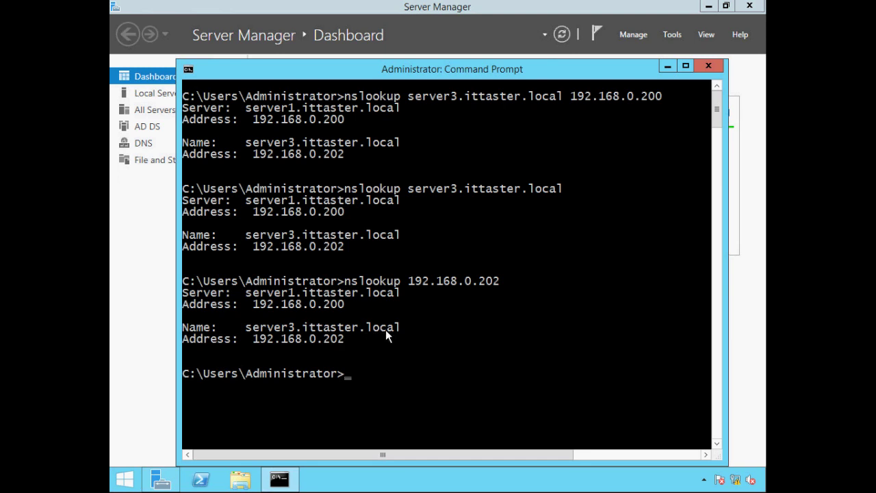
Clear the console and start an interactive nslookup session that uses server1.ittaster.local as its DNS server.
text(cls)
key(Return)
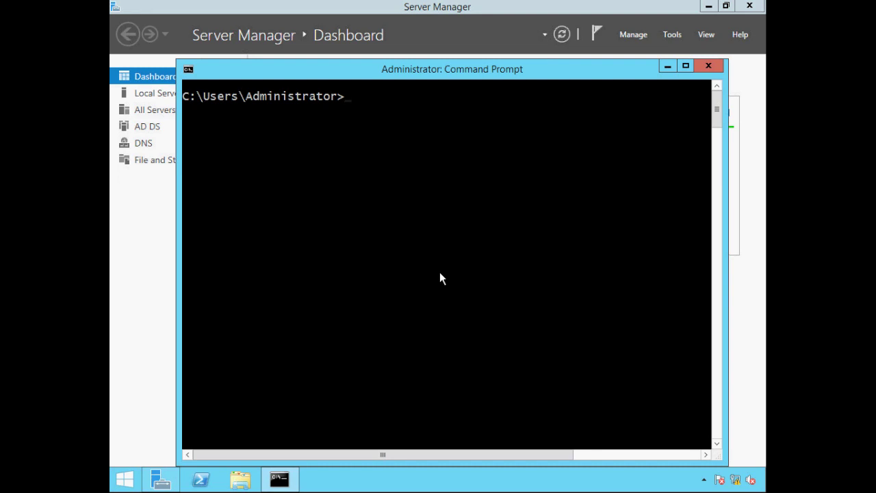
text(nslookup)
key(Return)
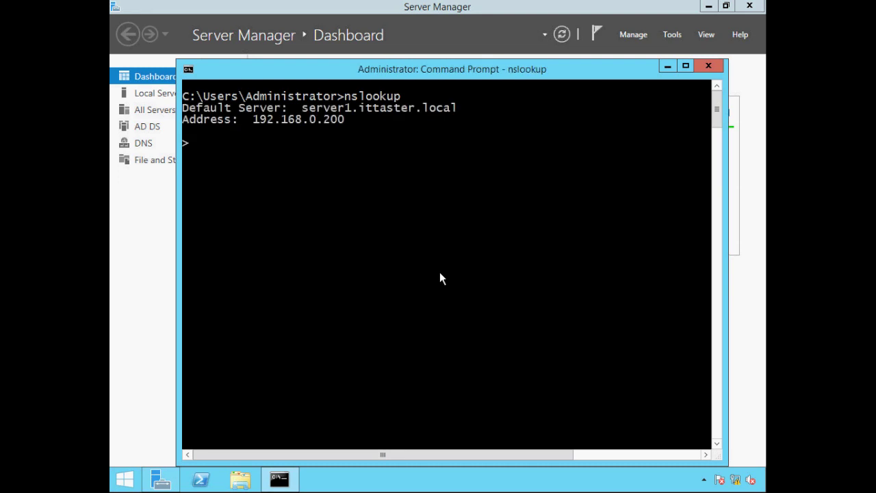
text(server)
text(server1.ittaster.local)
key(Return)
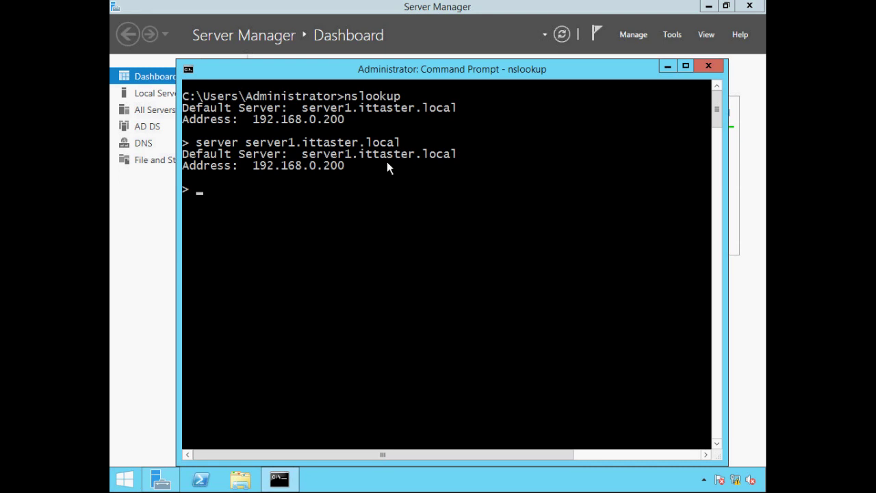
In the interactive nslookup session, look up server3.ittaster.local and the IP address 192.168.0.201.
text(server3.ittas)
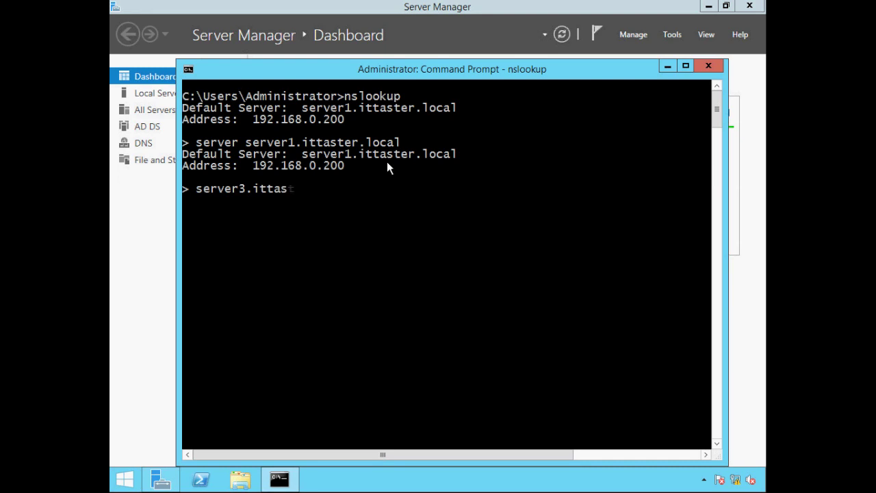
text(ter.local)
key(Return)
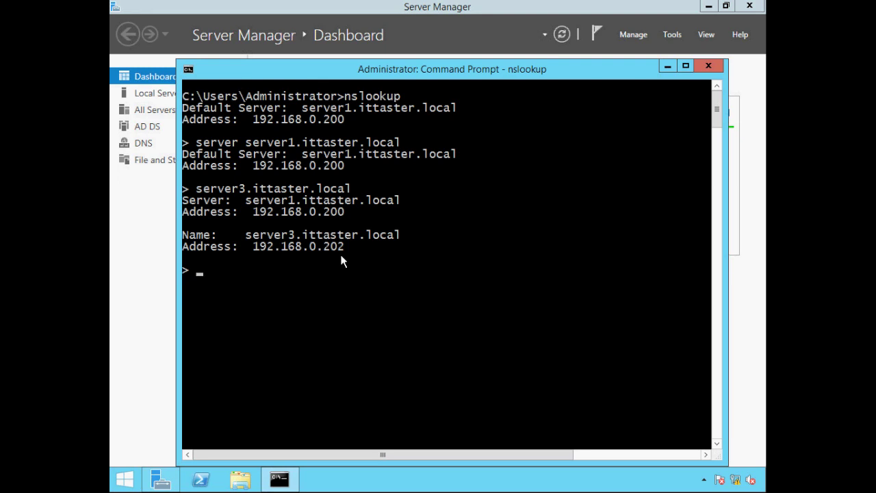
text(192.168.0.201)
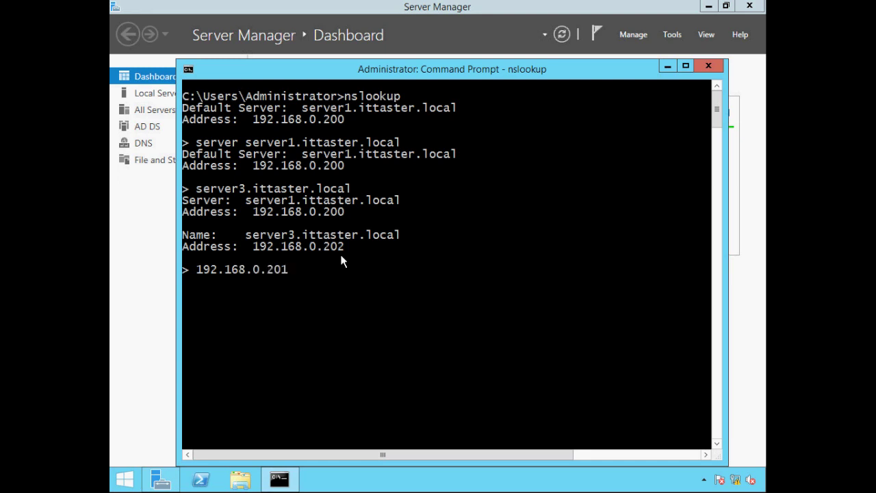
key(Return)
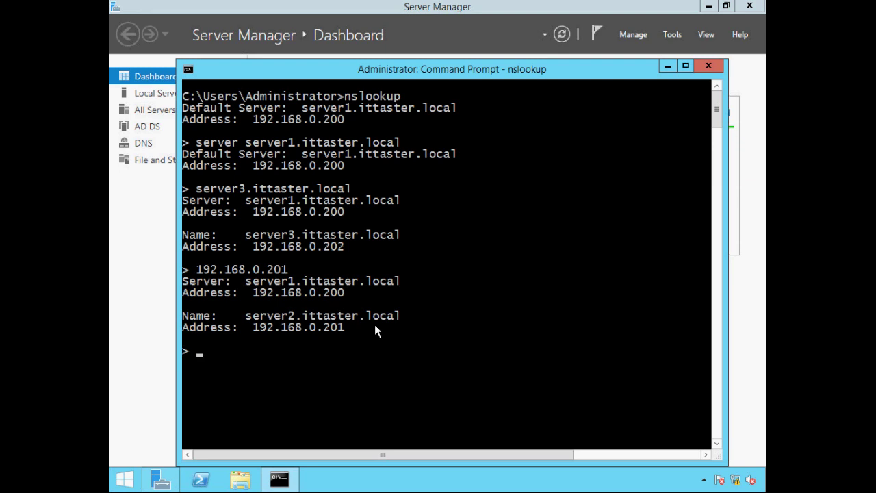
Display the nslookup help listing and exit the interactive session.
text(help)
key(Return)
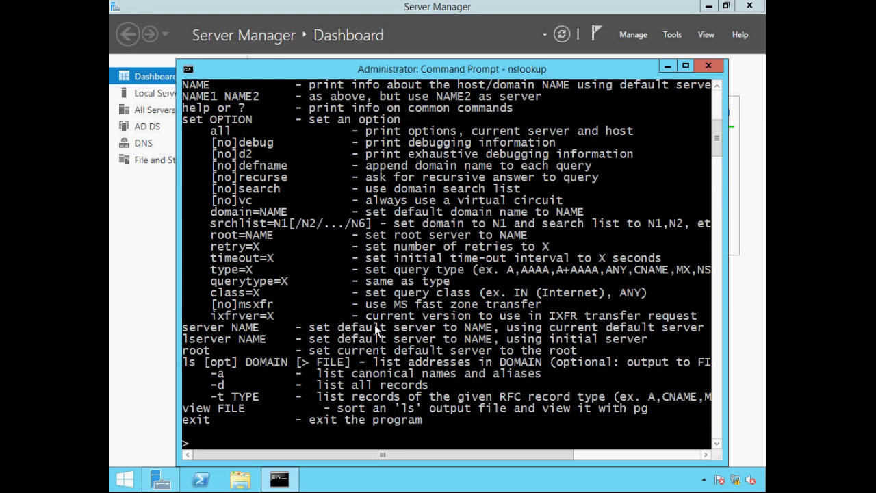
text(exit)
key(Return)
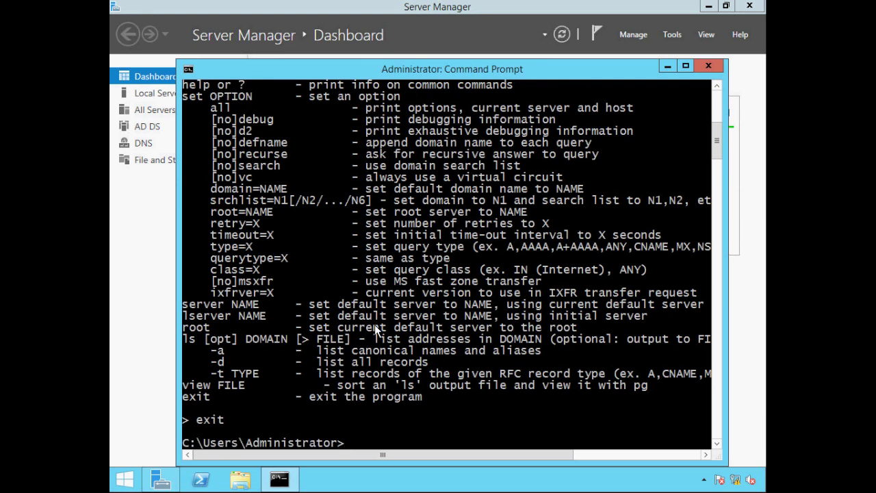
Clear the console and display the DNS resolver cache with ipconfig /displaydns.
text(cls)
key(Return)
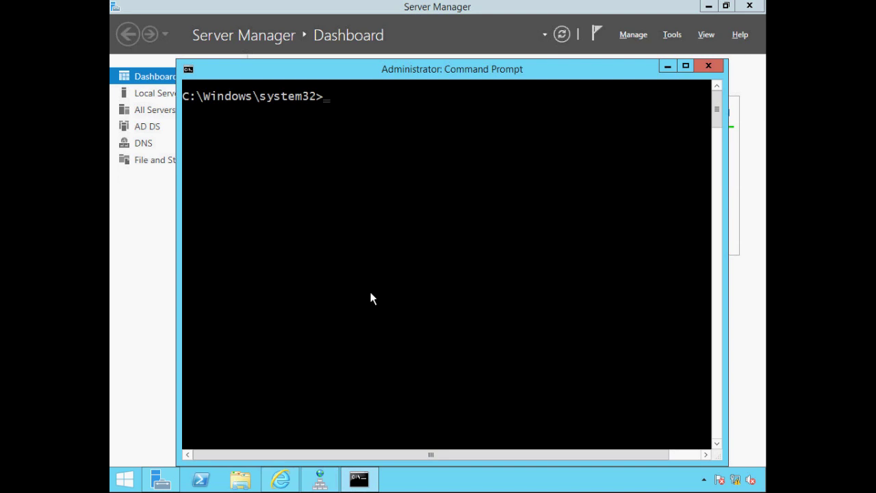
text(ipconfig /displaydns)
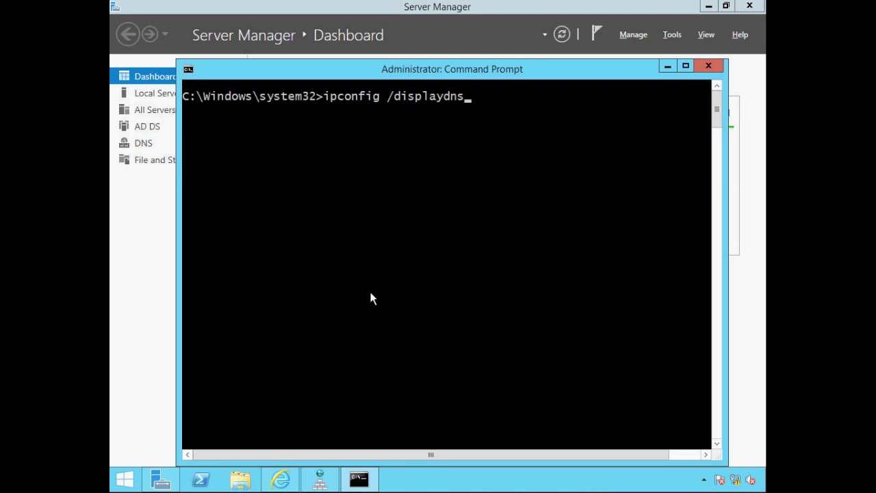
key(Return)
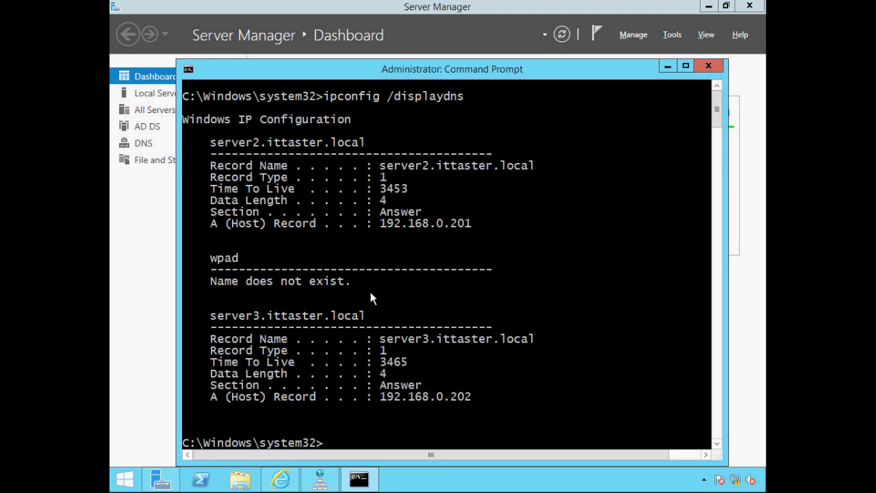
Flush the DNS resolver cache with ipconfig /flushdns.
text(ipconfig /)
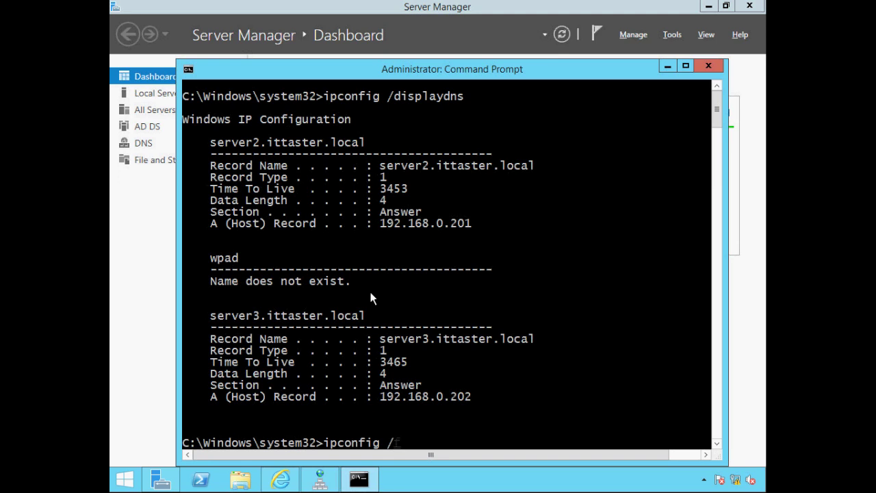
text(flushdns)
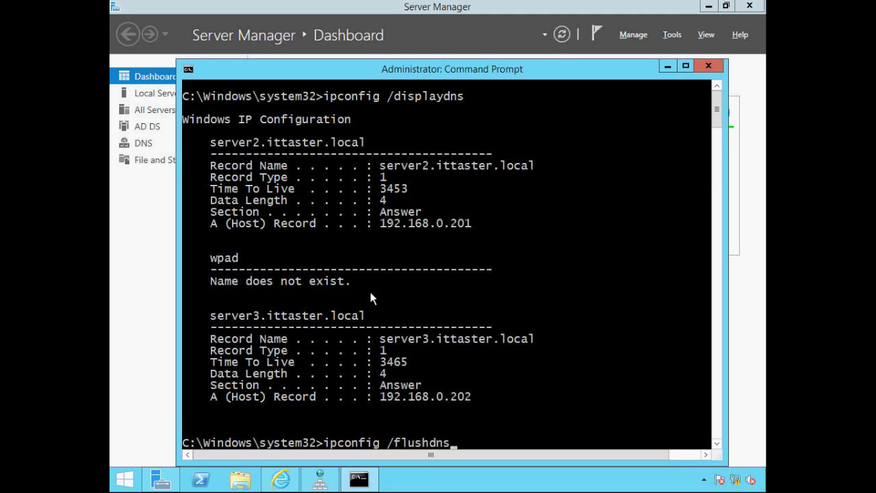
key(Return)
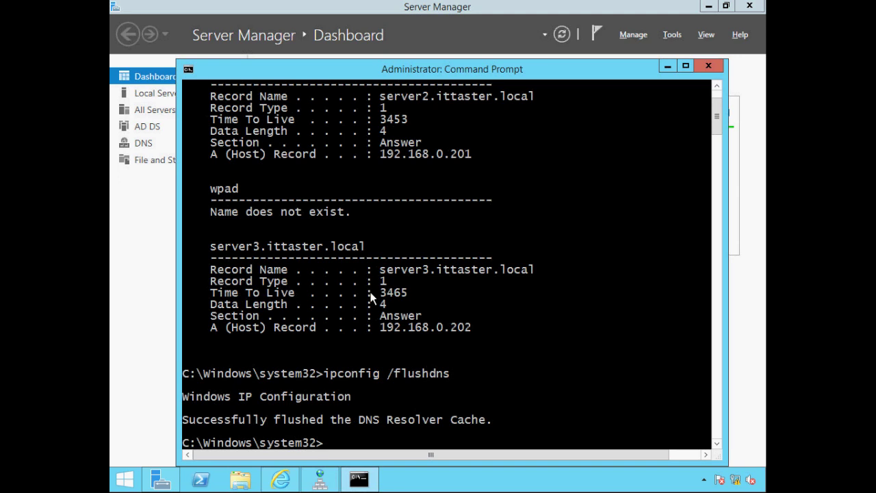
Re-register this computer's DNS records with ipconfig /registerdns and clear the console.
text(ipconfig /registerdns)
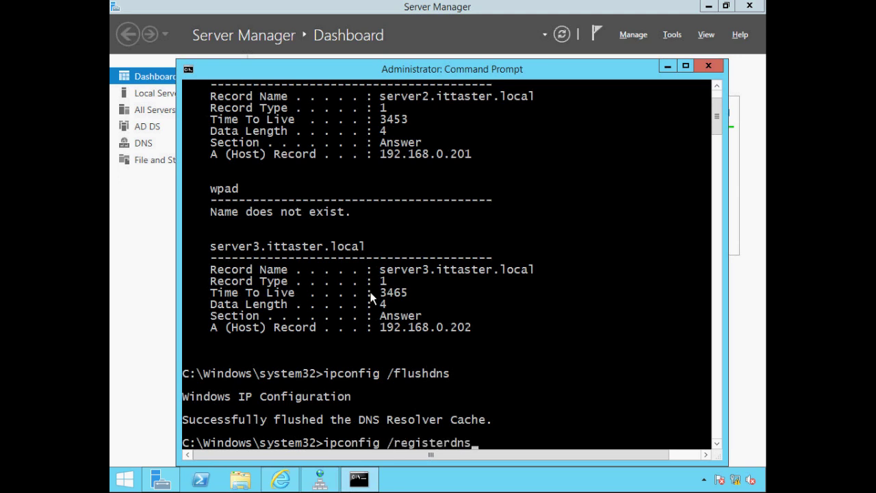
key(Return)
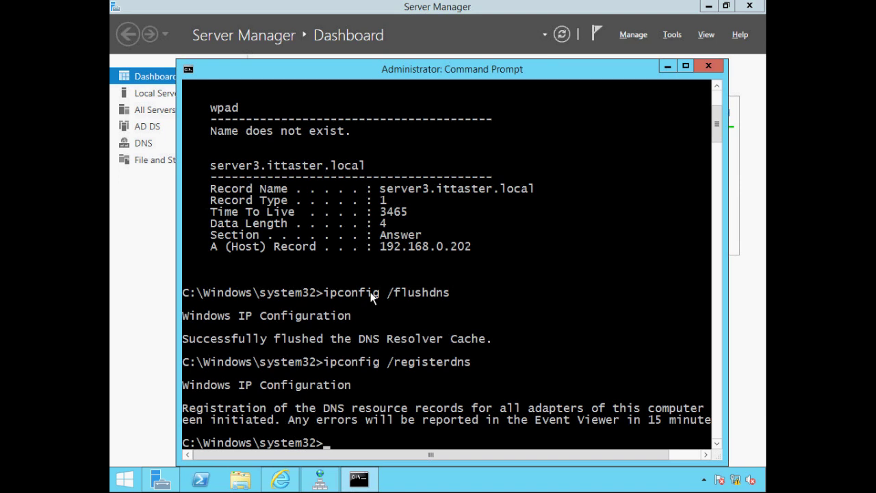
text(cls)
key(Return)
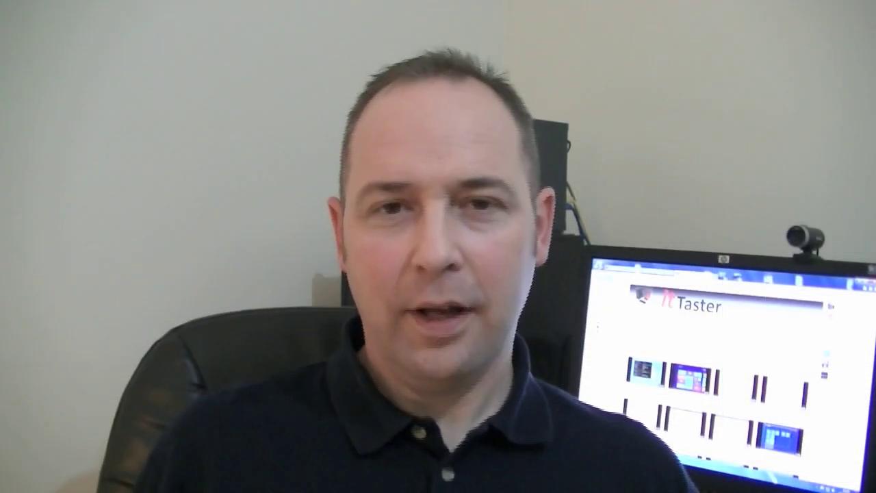